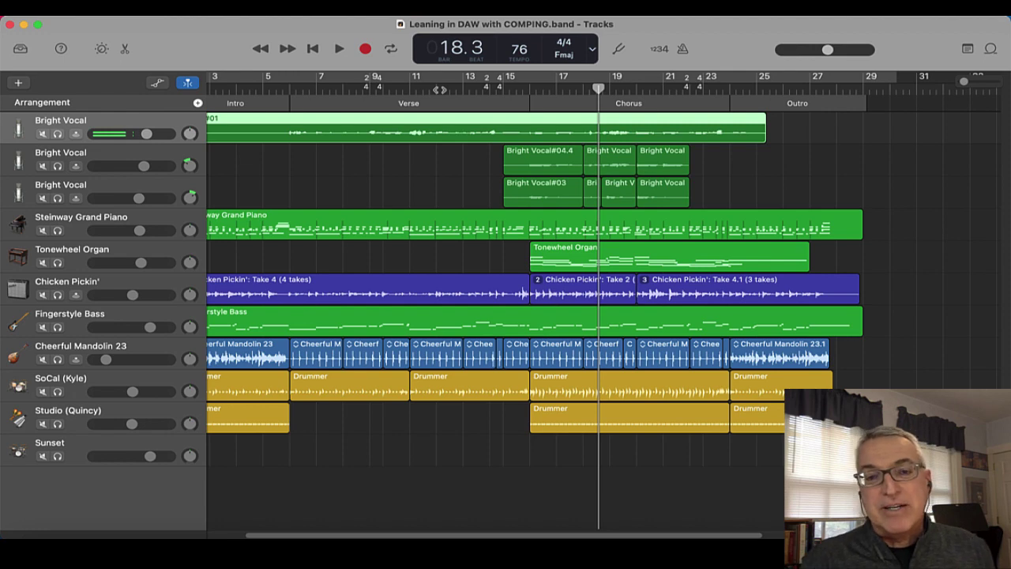
Record a new MIDI part on the Sunset track at the start of the Chorus, covering bars 16 to 18.
{"action": "left_click", "coordinate": [77, 447]}
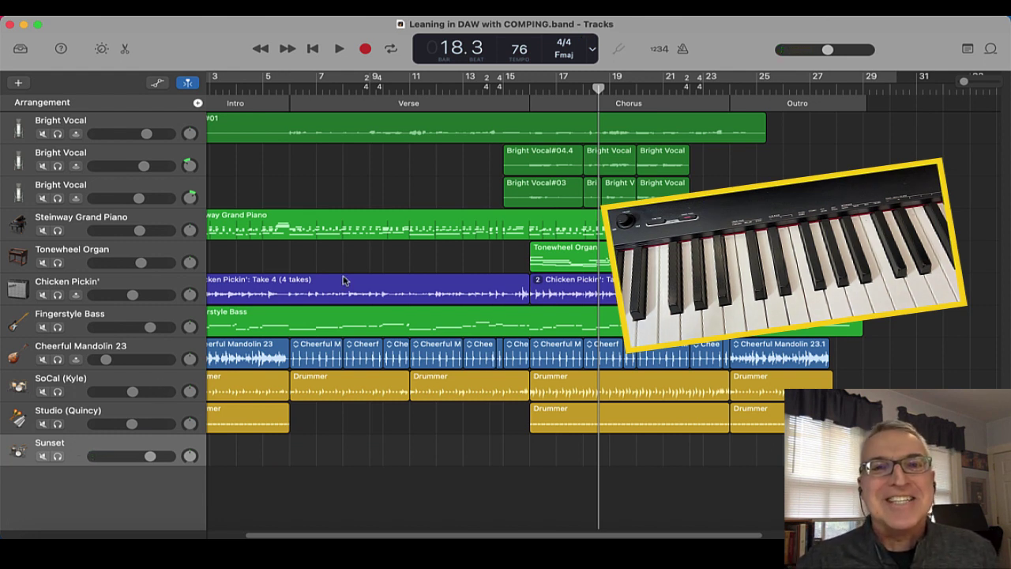
{"action": "key", "text": "space"}
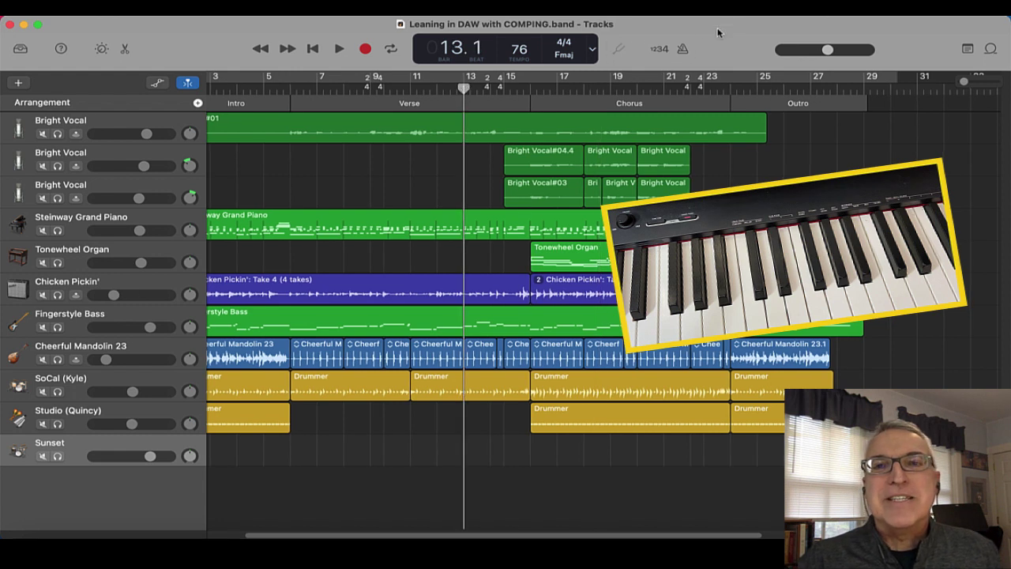
{"action": "left_click", "coordinate": [339, 50]}
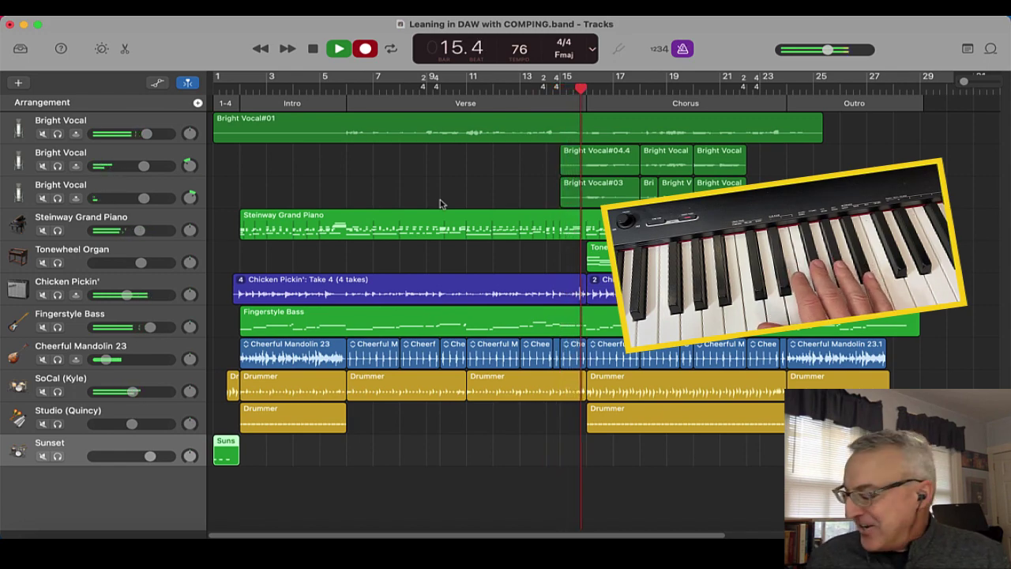
{"action": "key", "text": "r"}
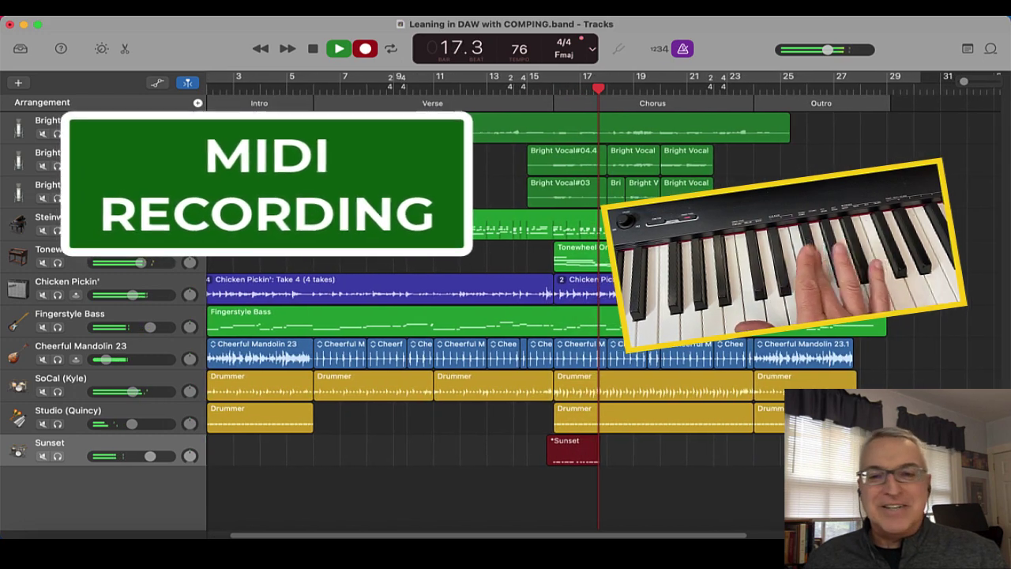
{"action": "key", "text": "space"}
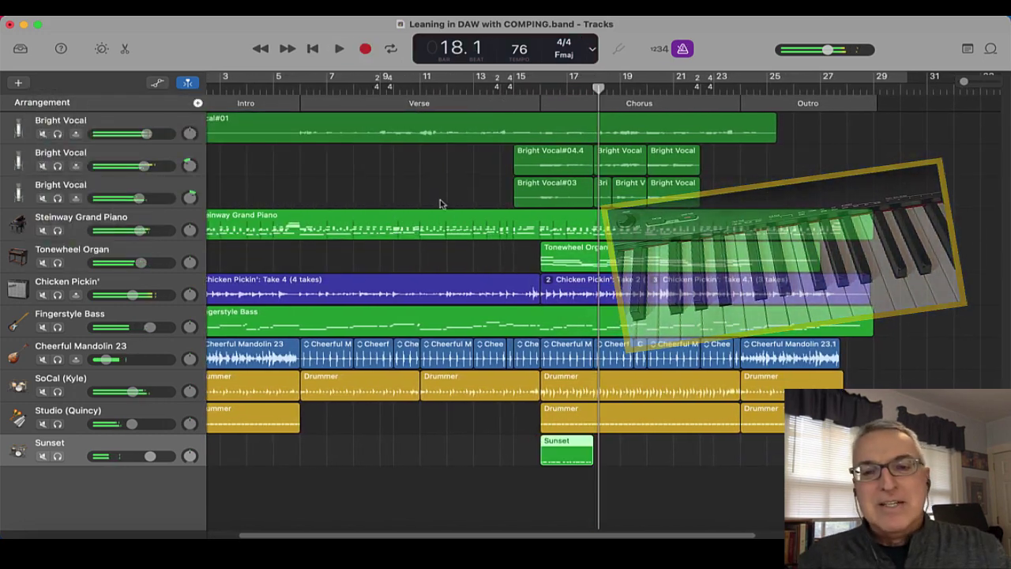
Solo the Sunset track and open its region at bar 16 in the Piano Roll to inspect the note timing against the grid.
{"action": "key", "text": "s"}
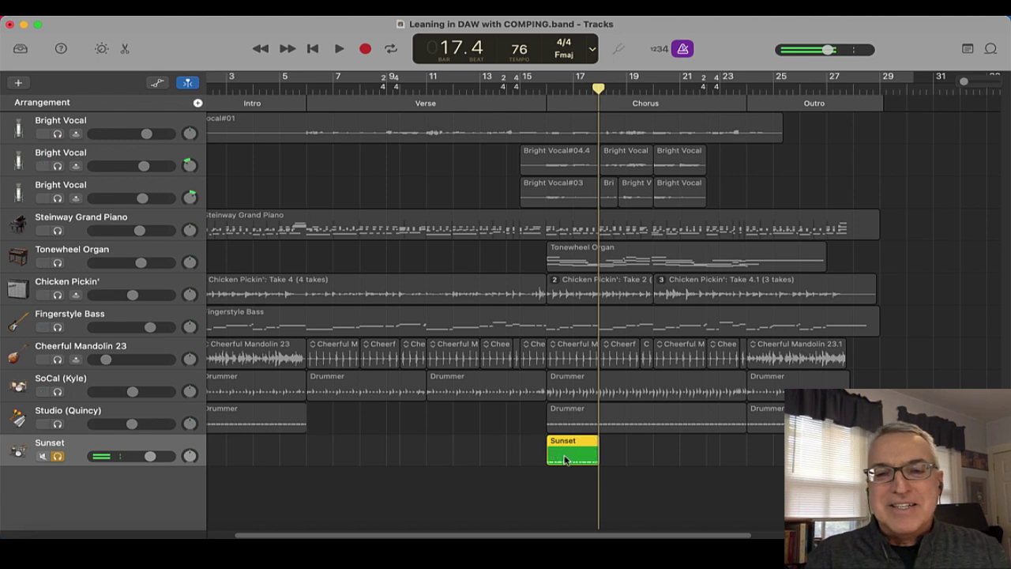
{"action": "double_click", "coordinate": [565, 460]}
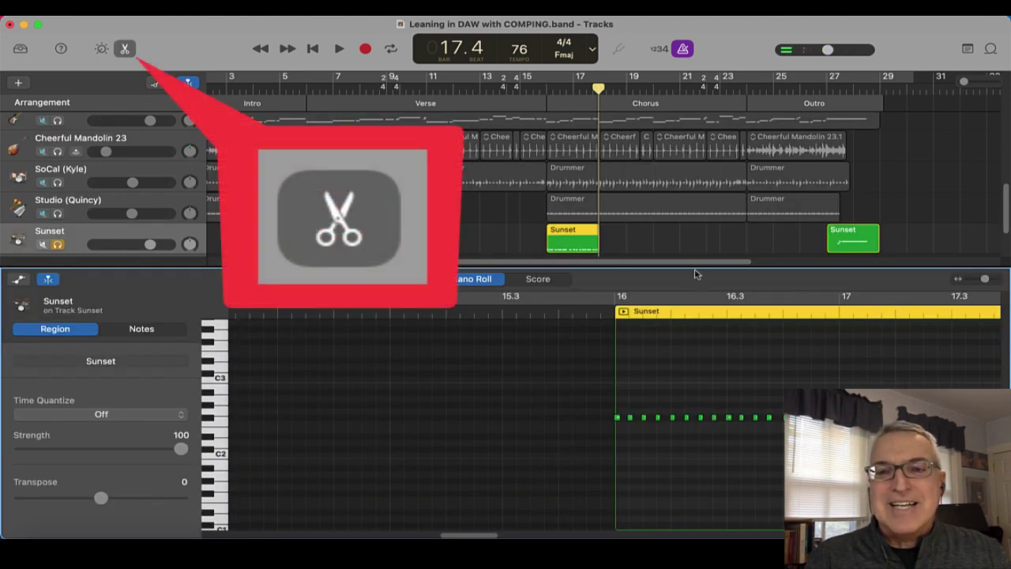
{"action": "left_click_drag", "start_coordinate": [479, 536], "coordinate": [497, 536]}
{"action": "left_click_drag", "start_coordinate": [987, 282], "coordinate": [989, 282]}
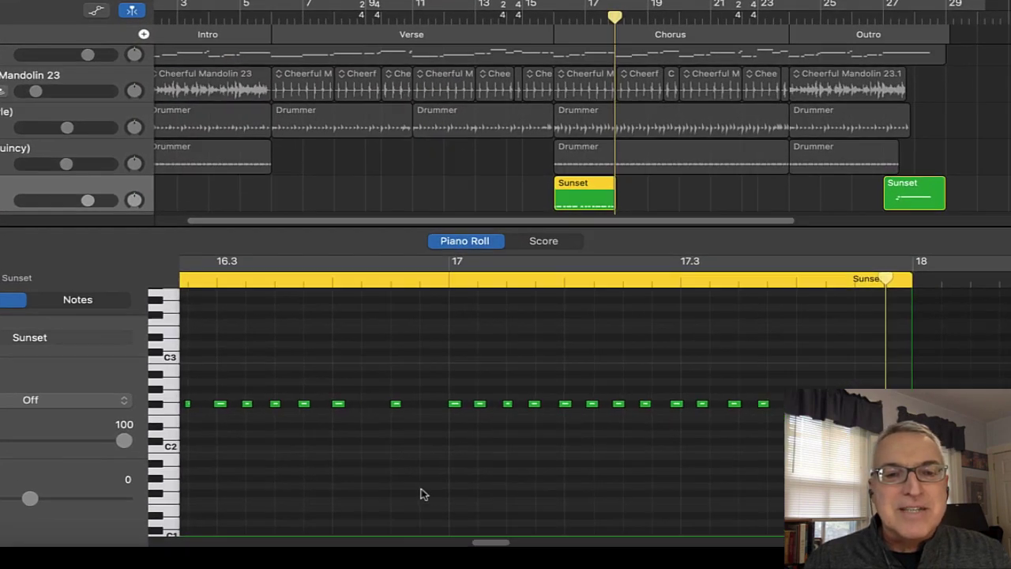
{"action": "mouse_move", "coordinate": [480, 530]}
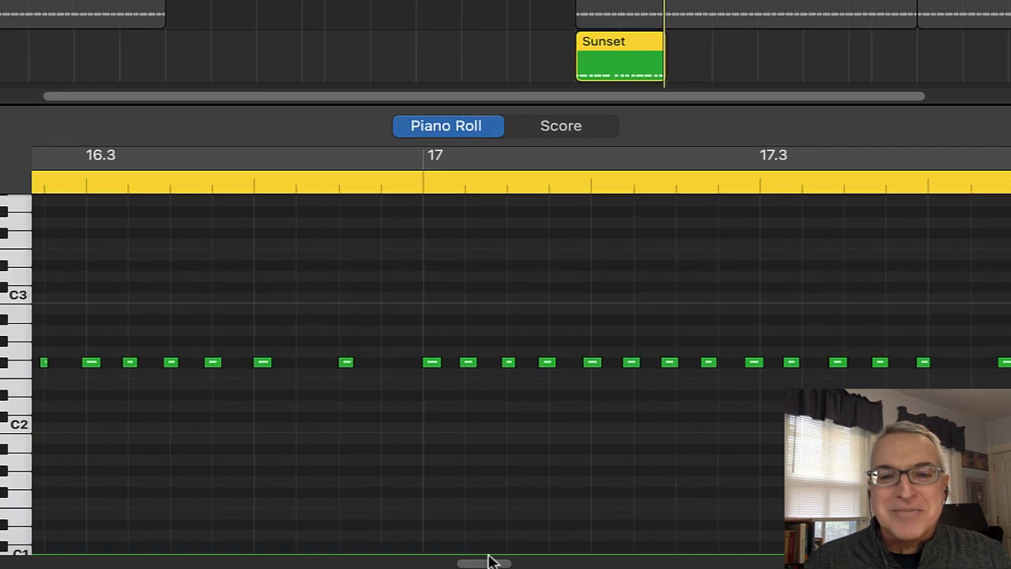
{"action": "left_click_drag", "start_coordinate": [487, 564], "coordinate": [466, 564]}
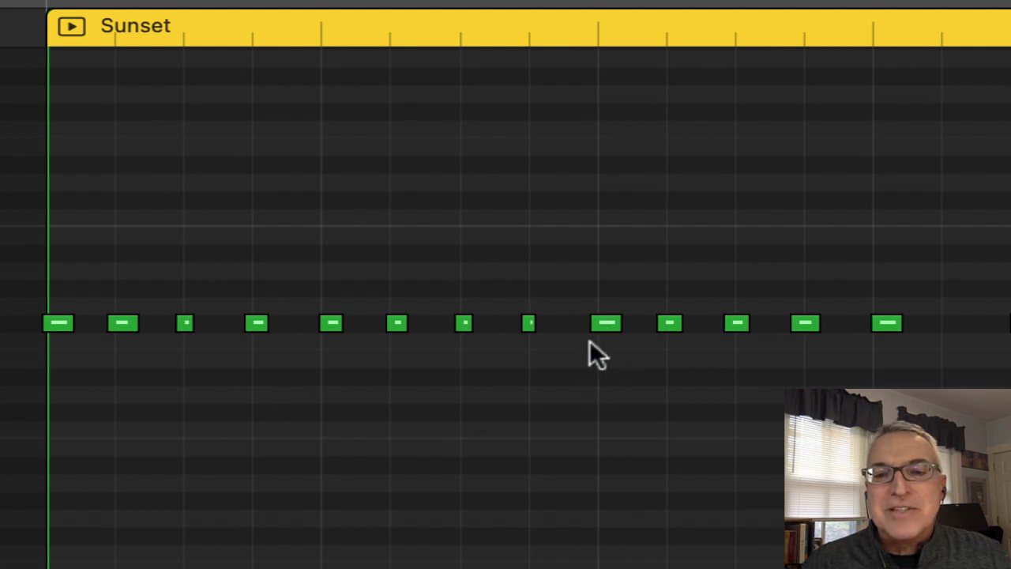
{"action": "scroll", "coordinate": [678, 301], "scroll_direction": "right", "scroll_amount": 10}
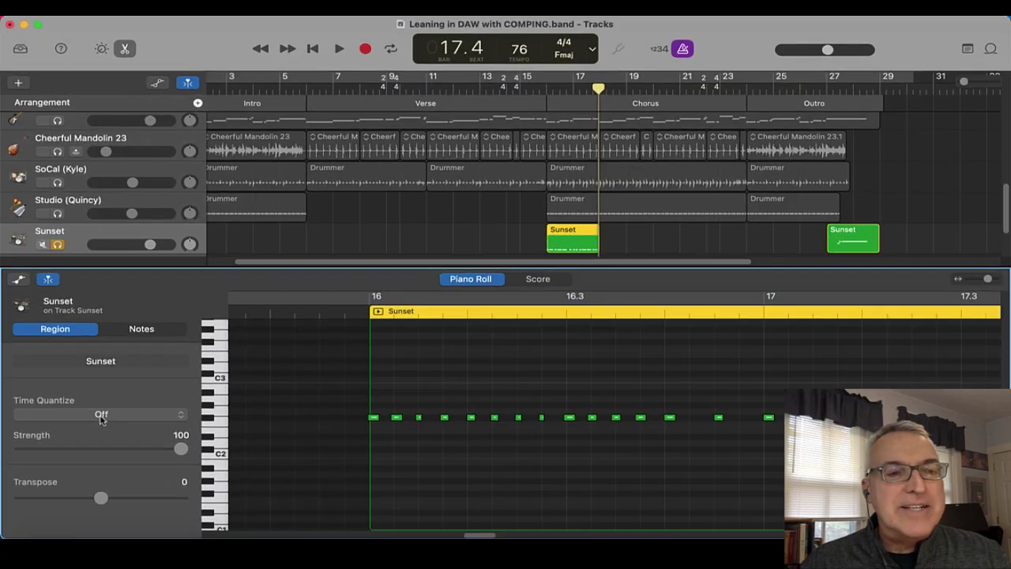
Try a 1/16 Note time quantize on the Sunset region at bar 16 and undo it.
{"action": "left_click", "coordinate": [103, 412]}
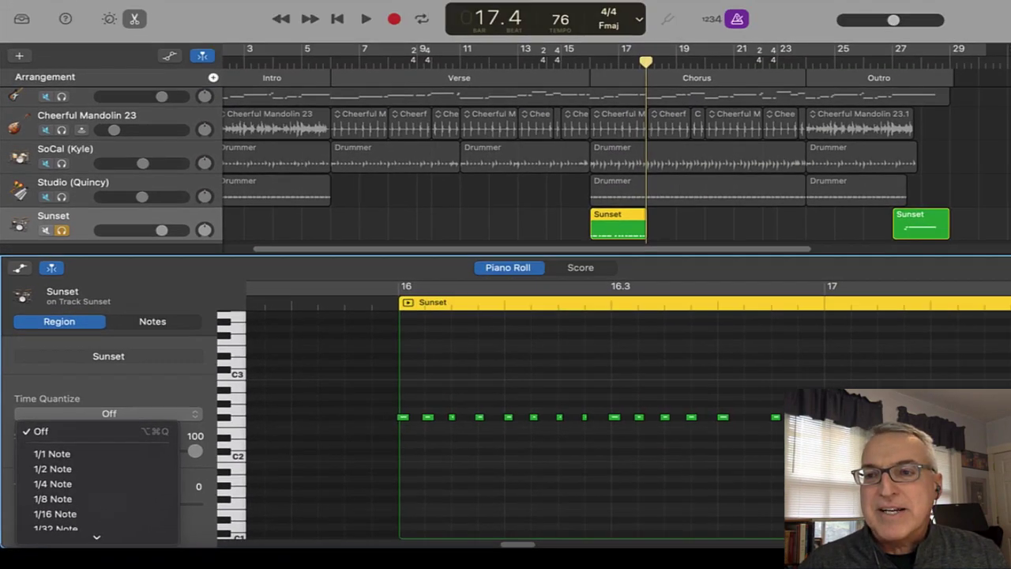
{"action": "key", "text": "Escape"}
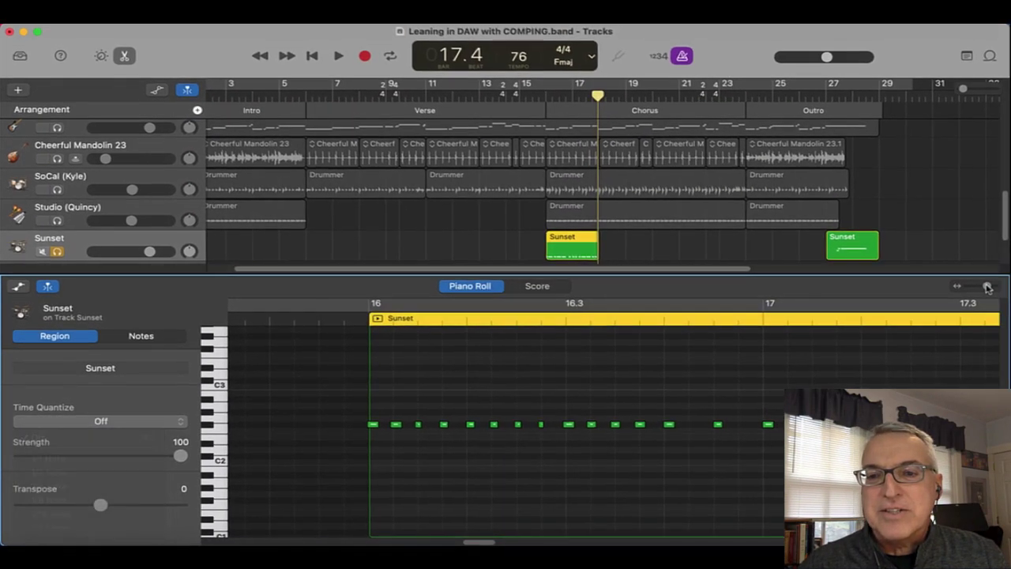
{"action": "left_click_drag", "start_coordinate": [988, 289], "coordinate": [984, 286]}
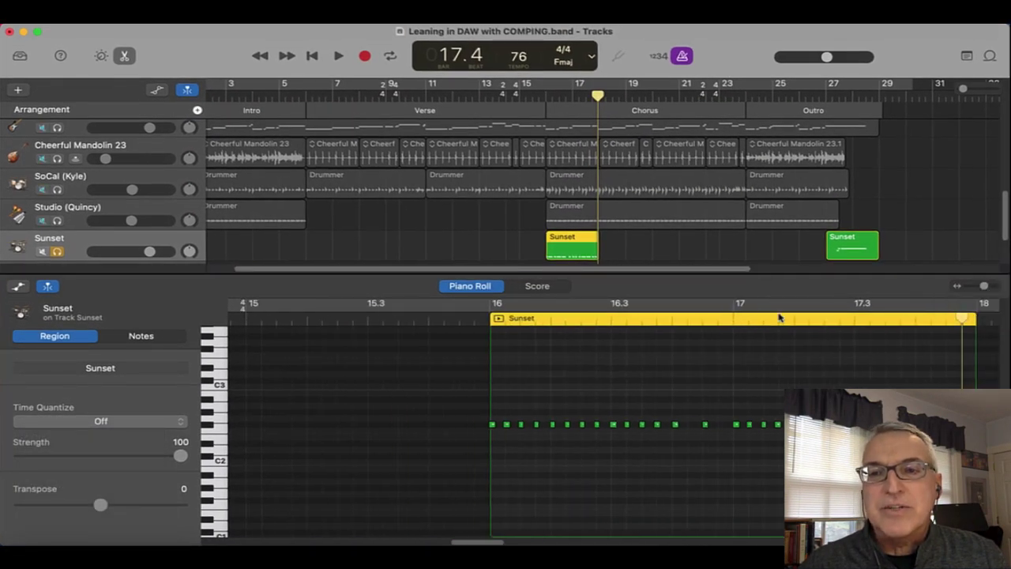
{"action": "left_click_drag", "start_coordinate": [478, 542], "coordinate": [487, 544]}
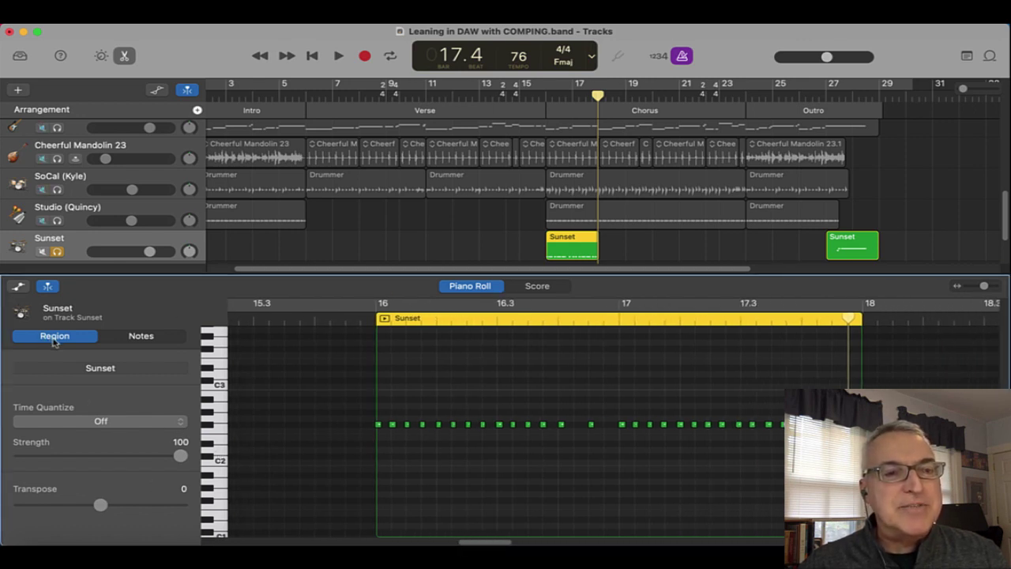
{"action": "left_click", "coordinate": [101, 422]}
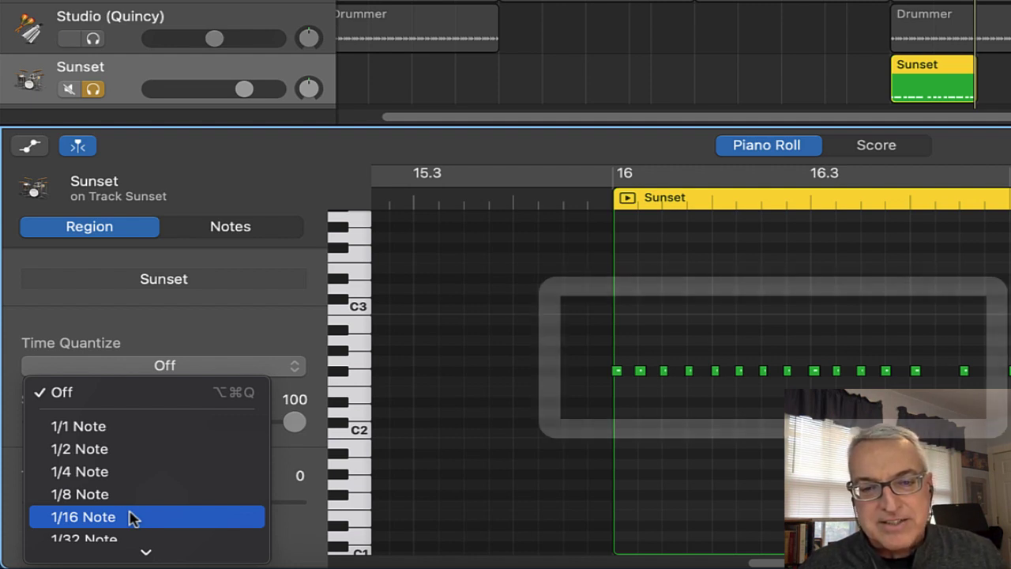
{"action": "left_click", "coordinate": [132, 517]}
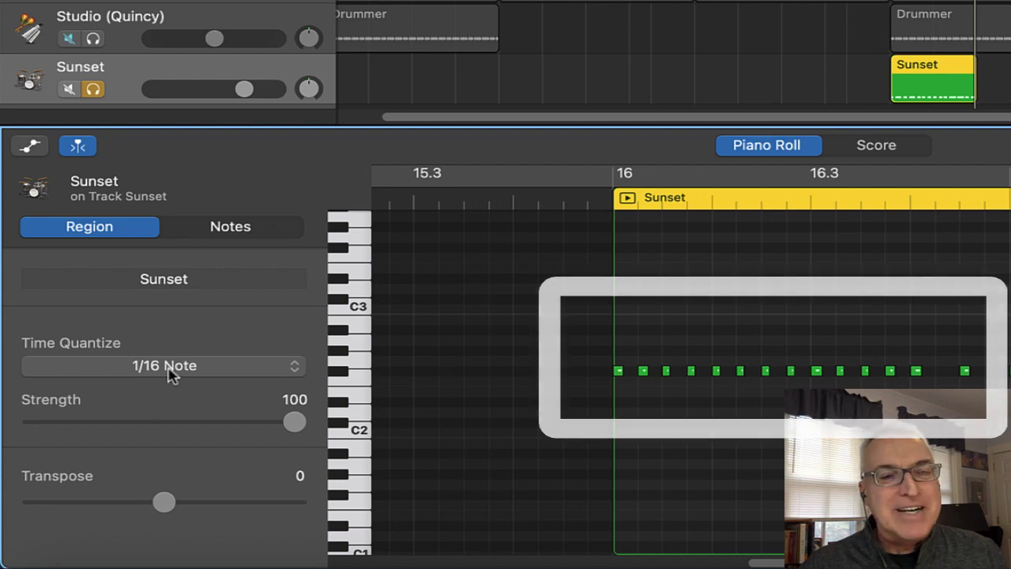
{"action": "key", "text": "super+z"}
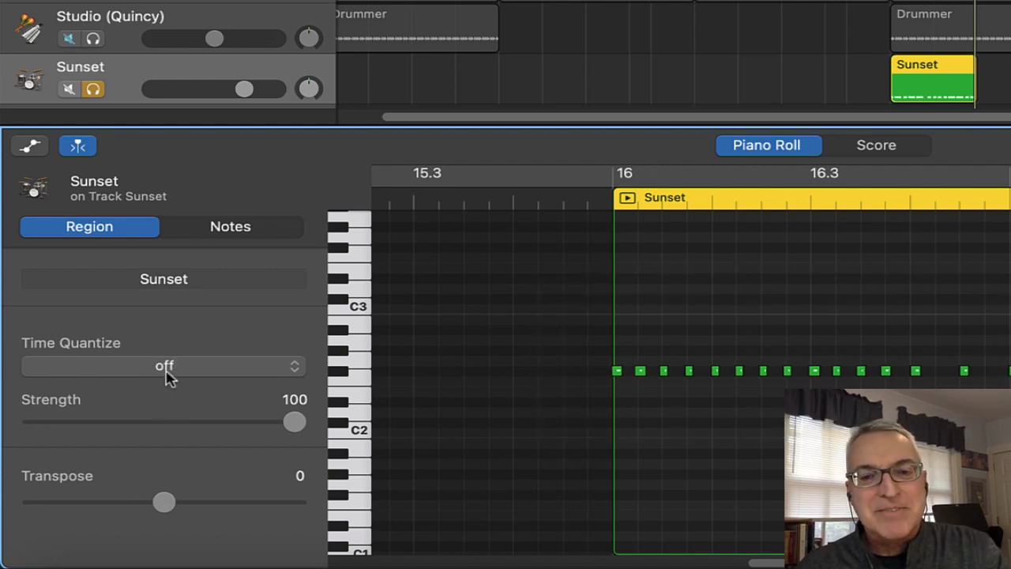
Set the Sunset region's Time Quantize to 1/16 Note and play the region back in a loop.
{"action": "left_click", "coordinate": [164, 368]}
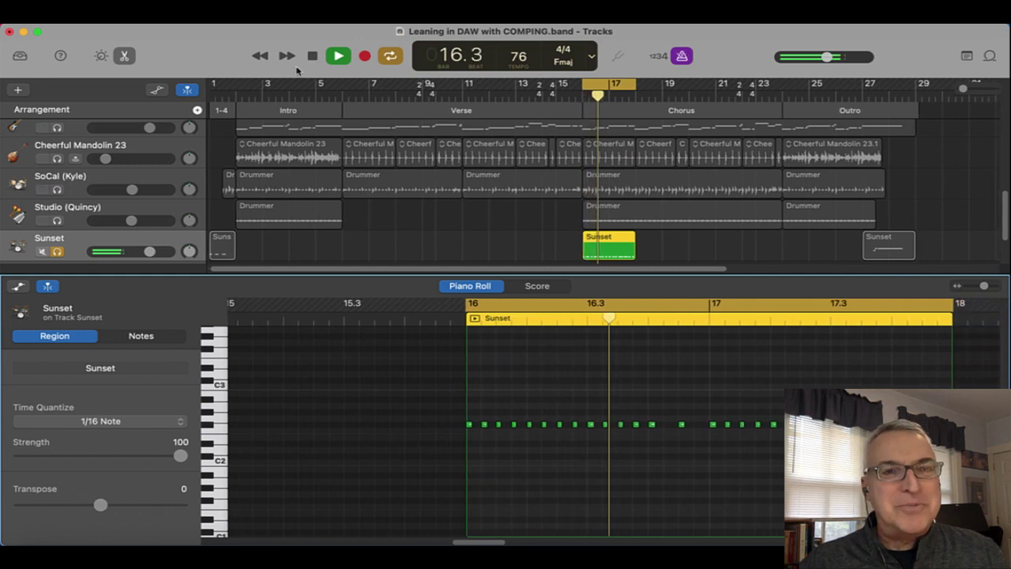
{"action": "left_click", "coordinate": [313, 57]}
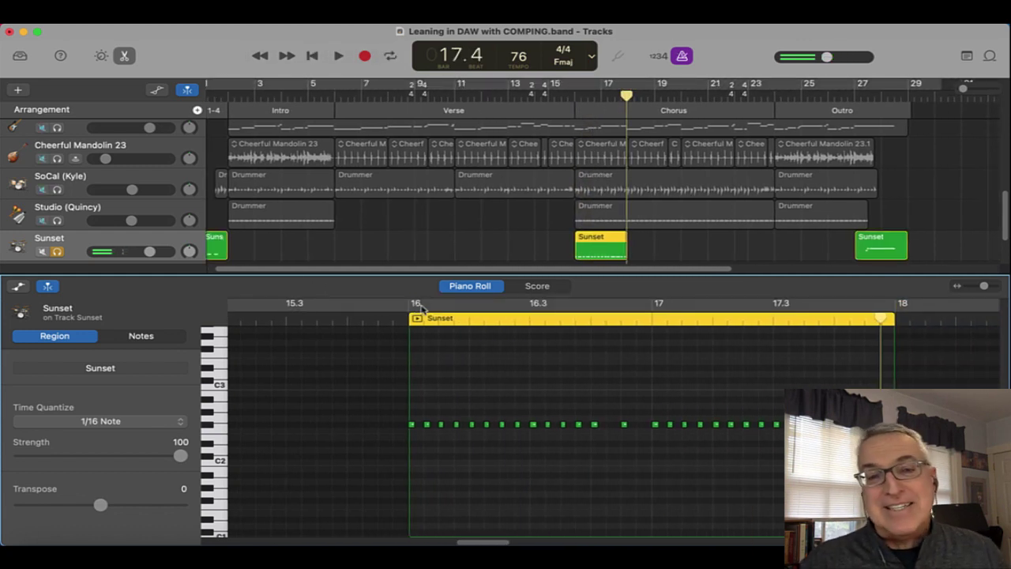
Enlarge the tracks area, turn off solo on the Sunset track and select all regions of the Chicken Pickin' track.
{"action": "left_click_drag", "start_coordinate": [415, 274], "coordinate": [426, 361]}
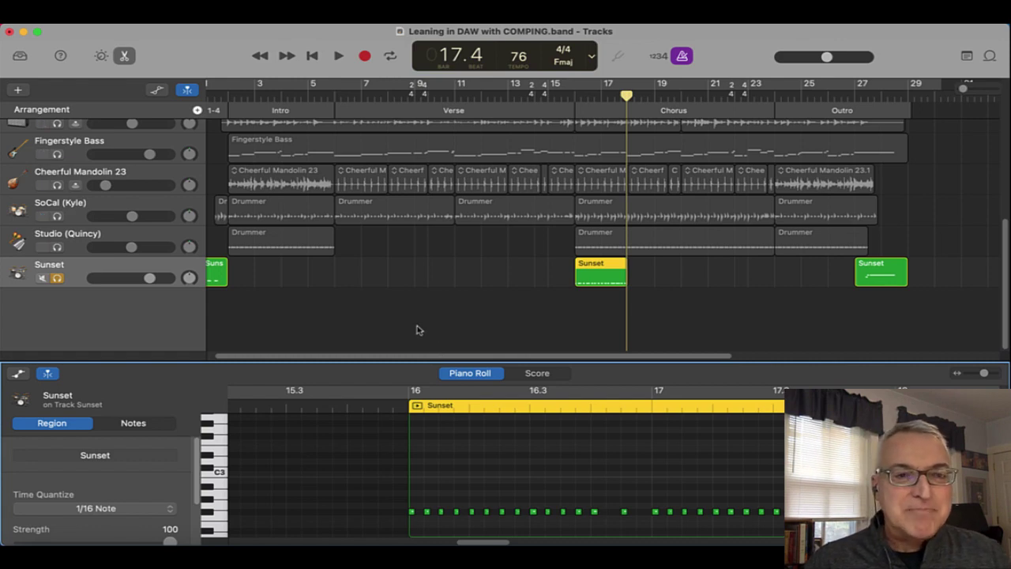
{"action": "left_click", "coordinate": [57, 278]}
{"action": "scroll", "coordinate": [431, 307], "scroll_direction": "up", "scroll_amount": 5}
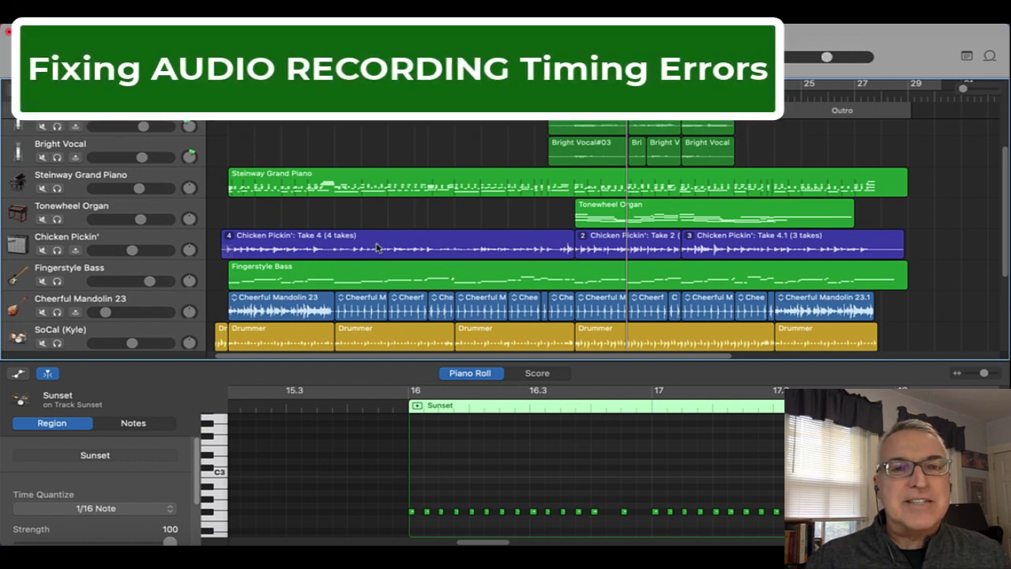
{"action": "left_click", "coordinate": [377, 248]}
{"action": "left_click", "coordinate": [170, 240]}
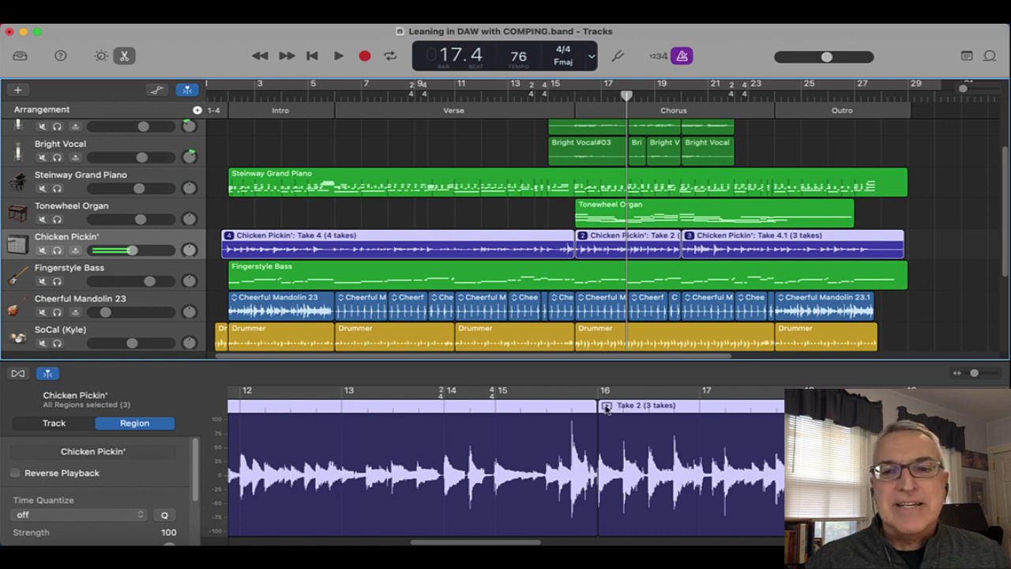
Audition the Chicken Pickin' region starting at bar 16 and examine its waveform for the mistimed note.
{"action": "left_click", "coordinate": [606, 407]}
{"action": "key", "text": "c"}
{"action": "key", "text": "space"}
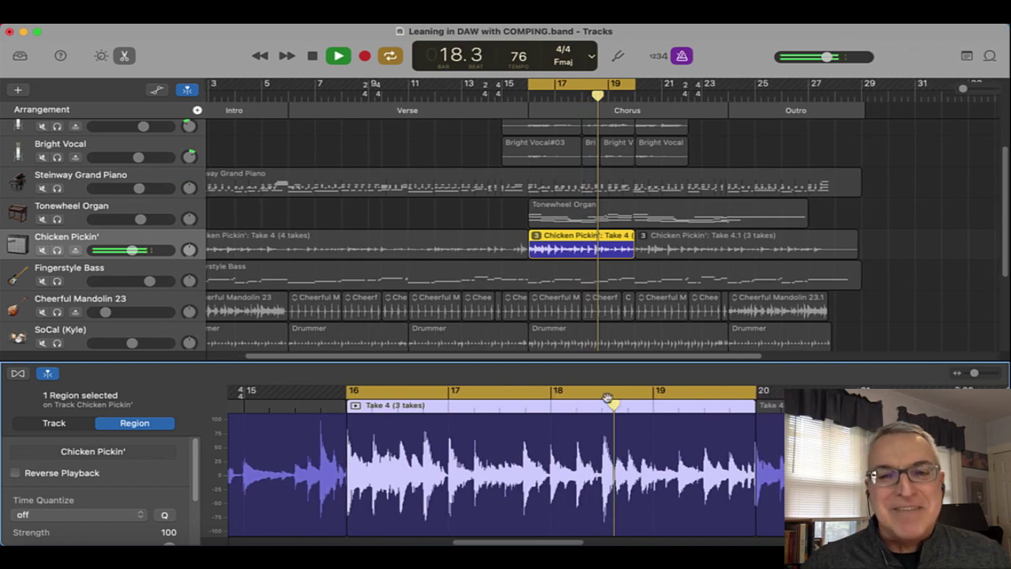
{"action": "left_click", "coordinate": [312, 57]}
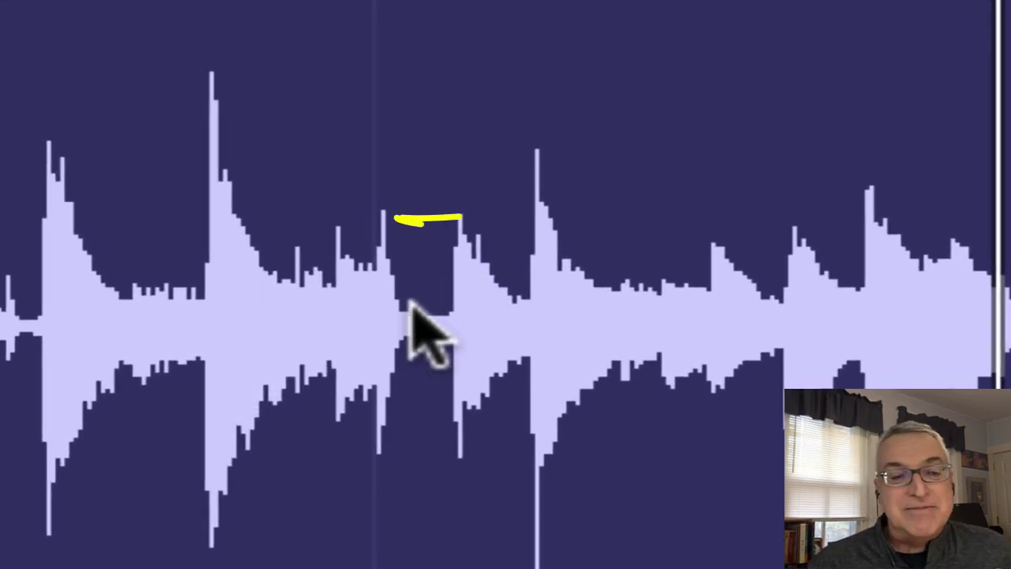
{"action": "scroll", "coordinate": [505, 284], "scroll_direction": "down", "scroll_amount": 3}
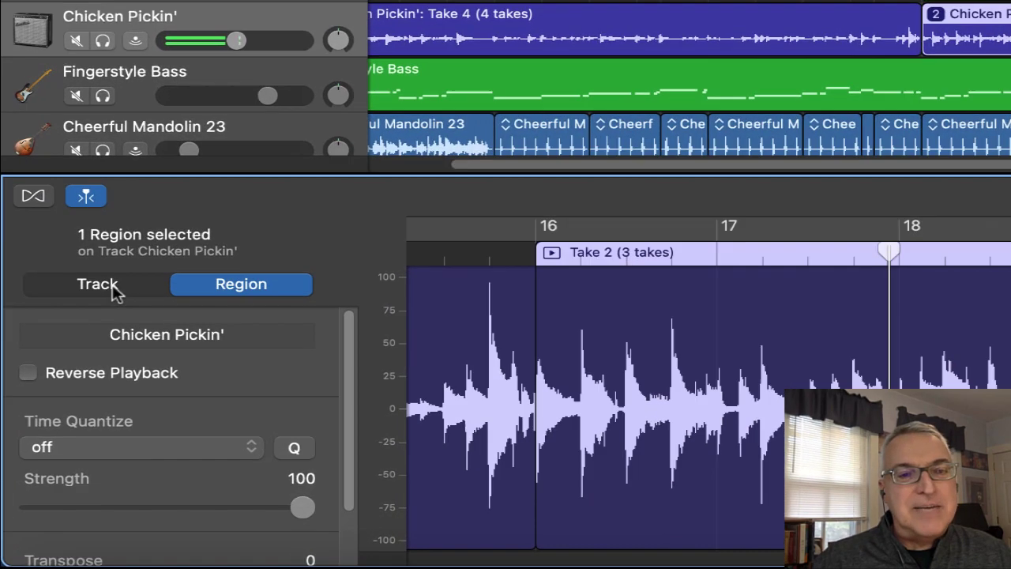
Enable Flex for the Chicken Pickin' track.
{"action": "left_click", "coordinate": [113, 289]}
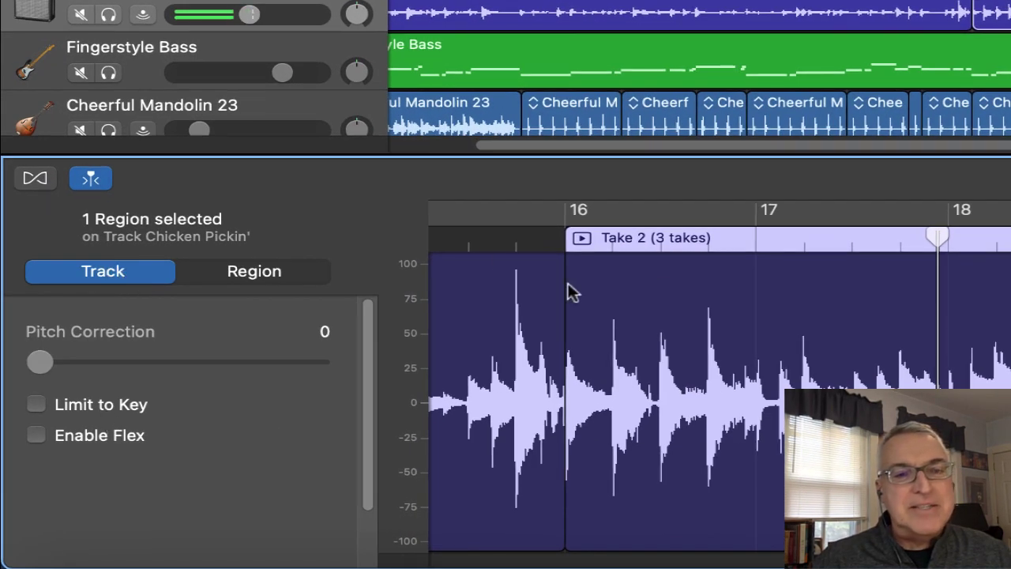
{"action": "left_click", "coordinate": [296, 4]}
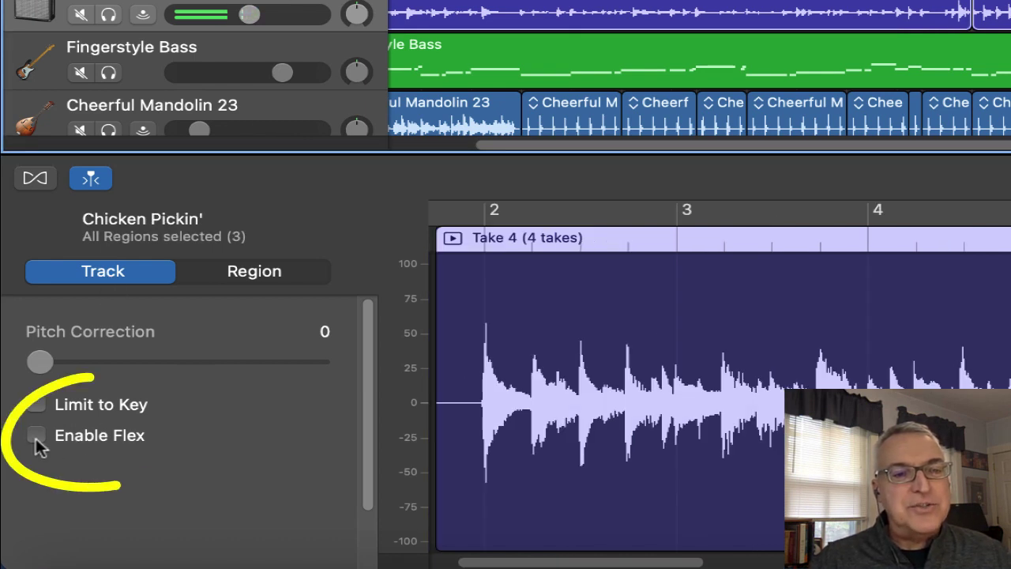
{"action": "left_click", "coordinate": [35, 436]}
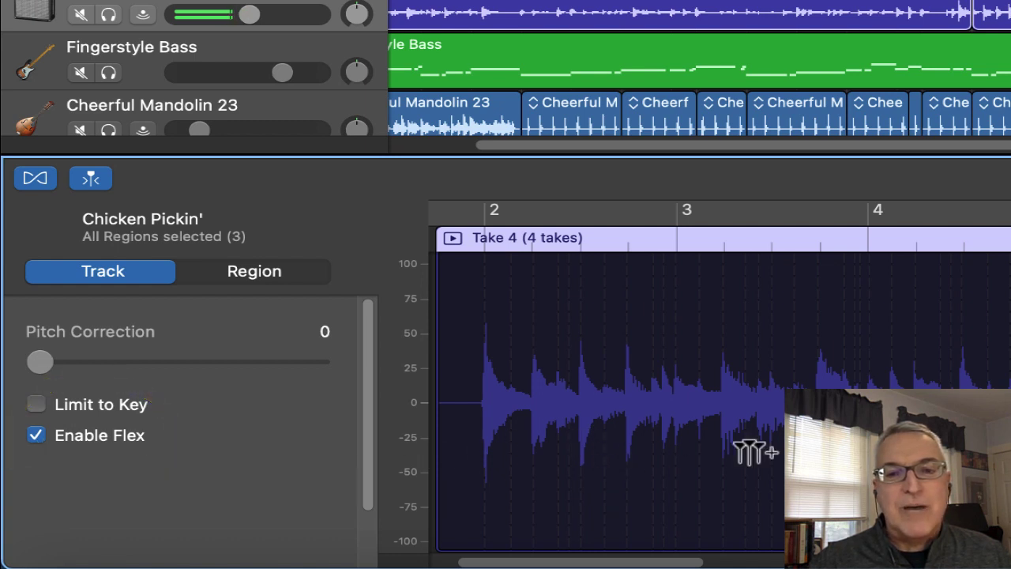
Add flex markers around the note just after bar 17 in Take 2 of the Chicken Pickin' track.
{"action": "left_click_drag", "start_coordinate": [656, 562], "coordinate": [985, 562]}
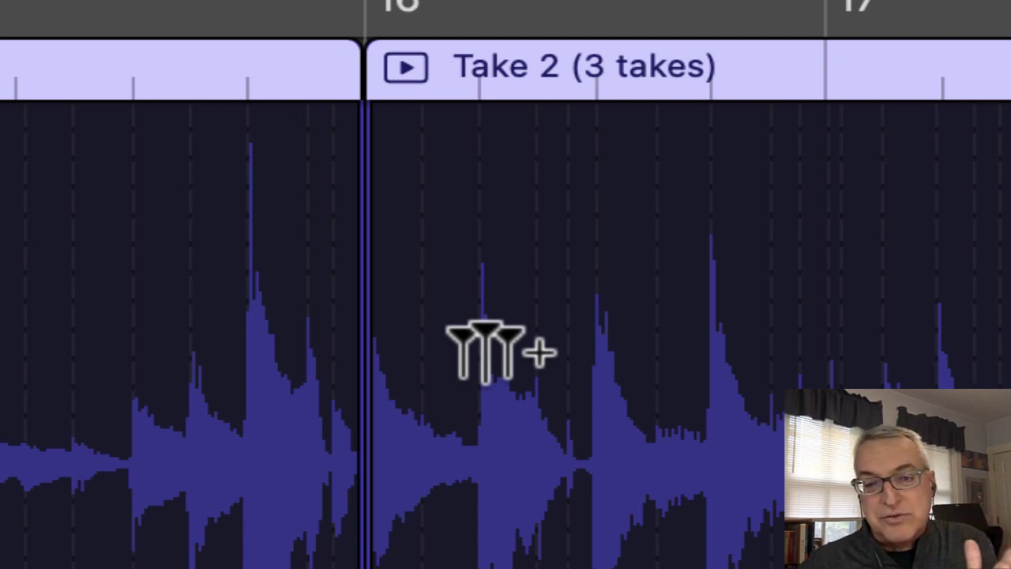
{"action": "left_click", "coordinate": [537, 442]}
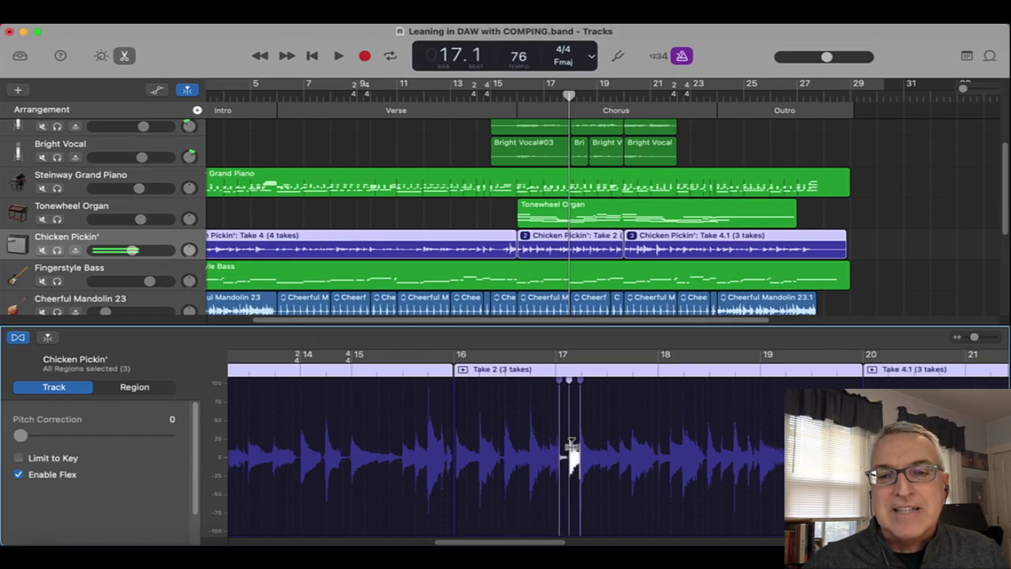
{"action": "left_click_drag", "start_coordinate": [569, 444], "coordinate": [569, 447]}
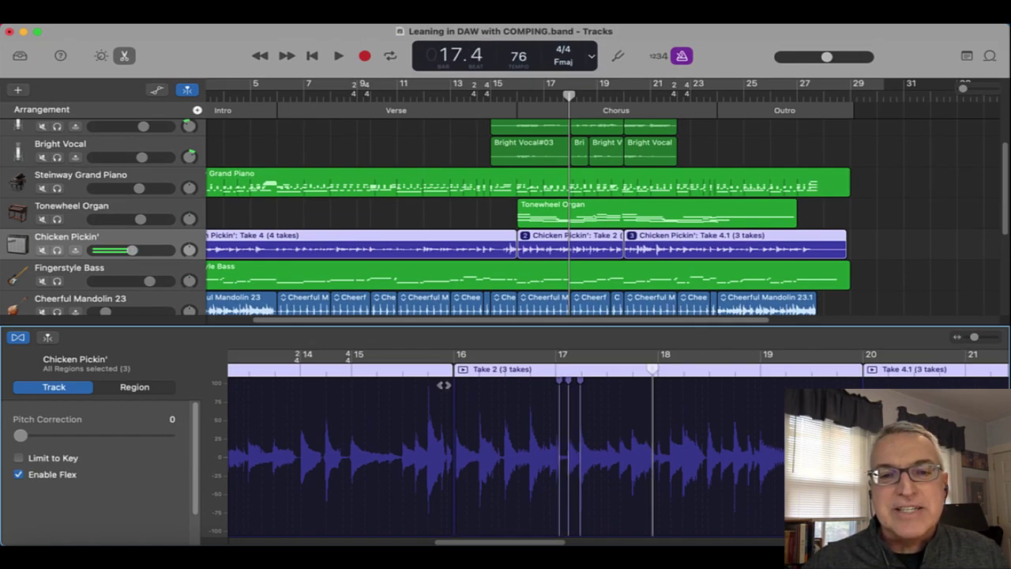
Shift the middle flex marker earlier, close to bar 17, and audition the Take 2 region to check the timing.
{"action": "left_click", "coordinate": [463, 373]}
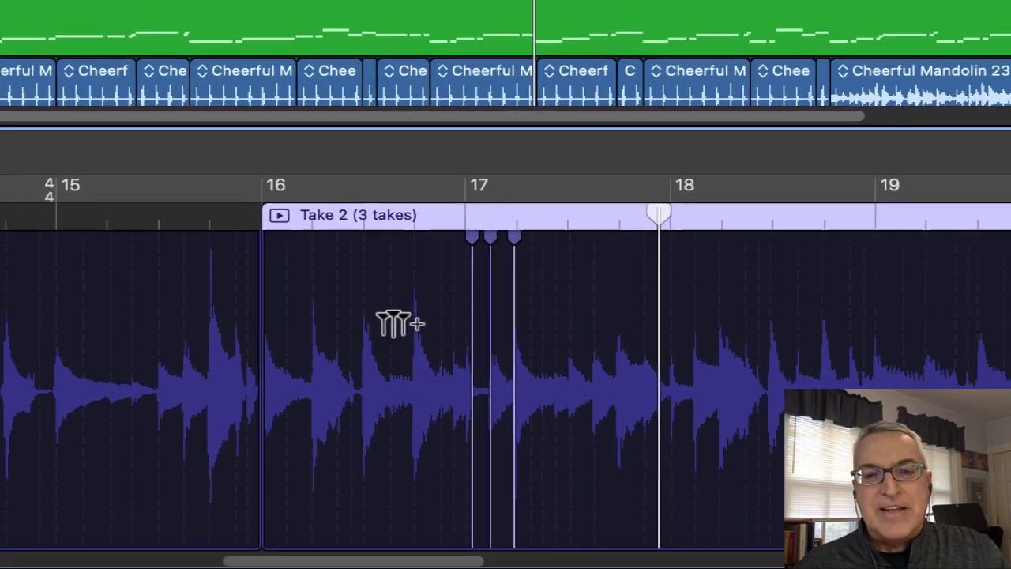
{"action": "left_click", "coordinate": [491, 227]}
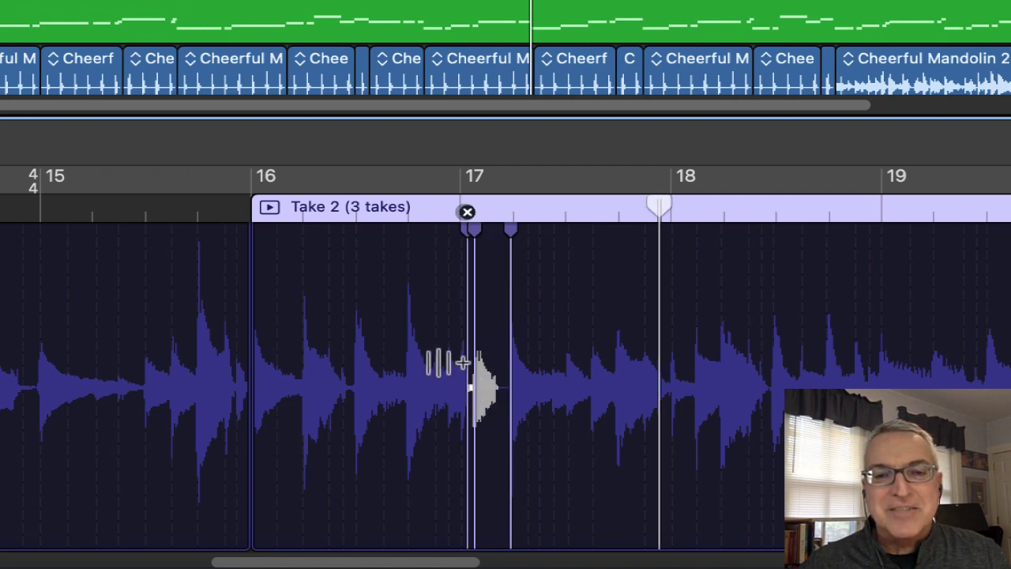
{"action": "left_click", "coordinate": [270, 207]}
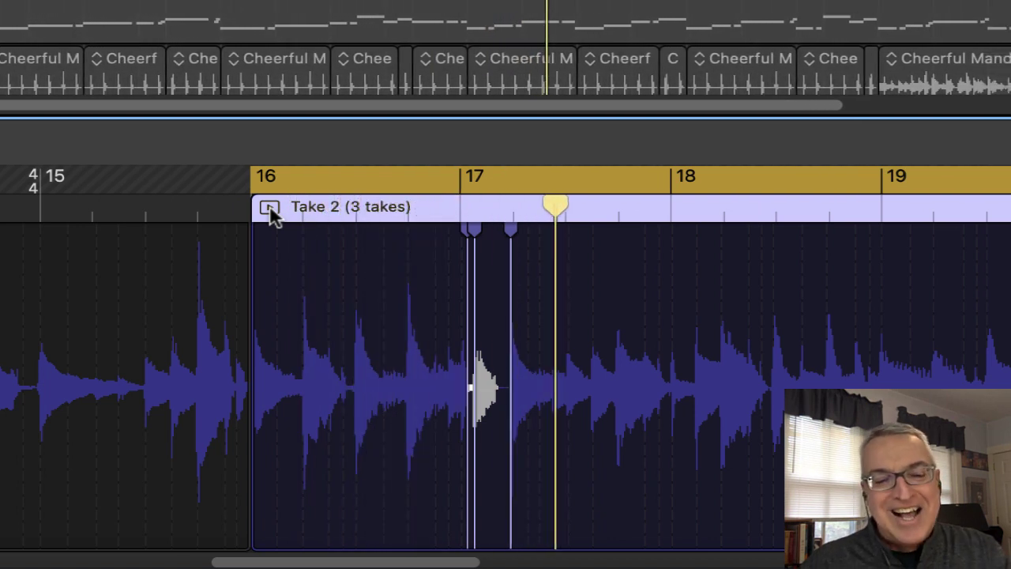
Shift the middle flex marker in Take 2 of the Chicken Pickin' track onto bar 17 and audition the region.
{"action": "left_click", "coordinate": [270, 208]}
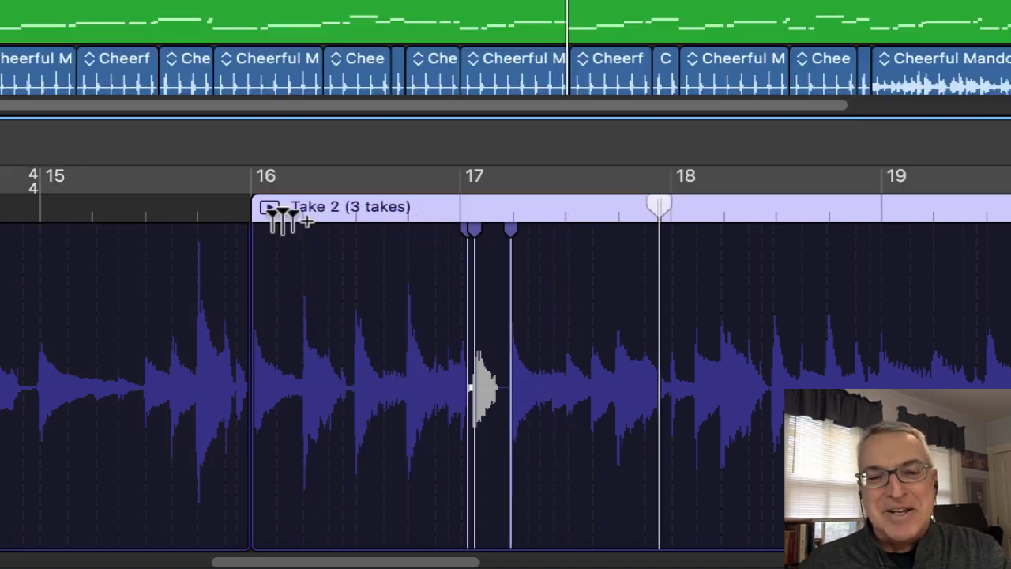
{"action": "left_click", "coordinate": [474, 236]}
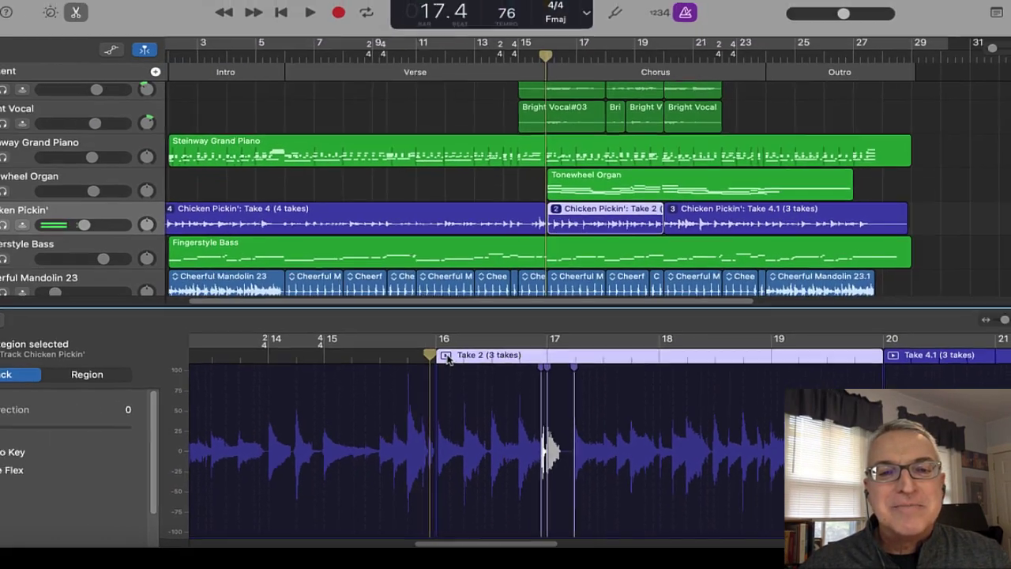
{"action": "left_click", "coordinate": [404, 321]}
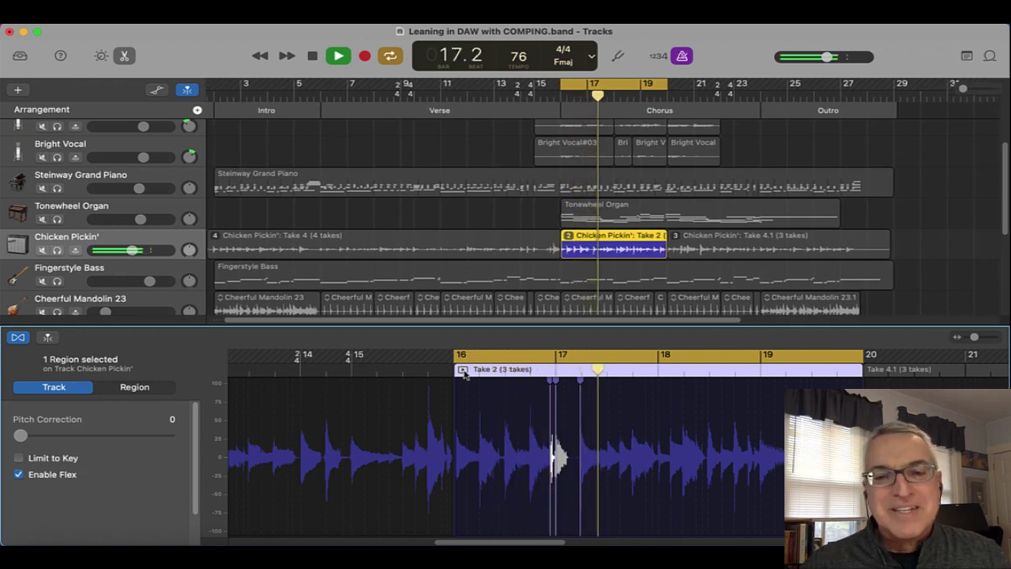
{"action": "key", "text": "space"}
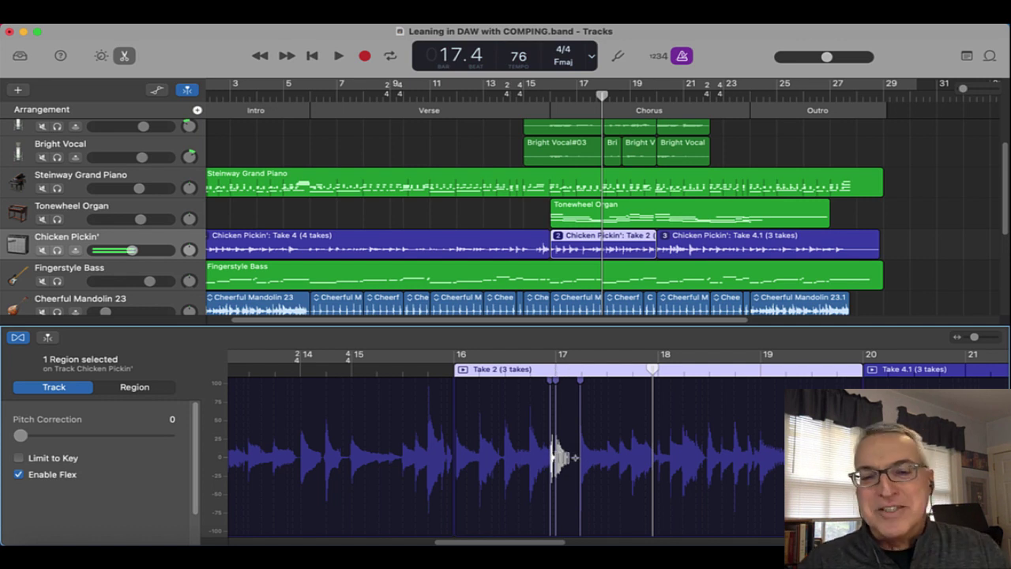
{"action": "left_click", "coordinate": [557, 377]}
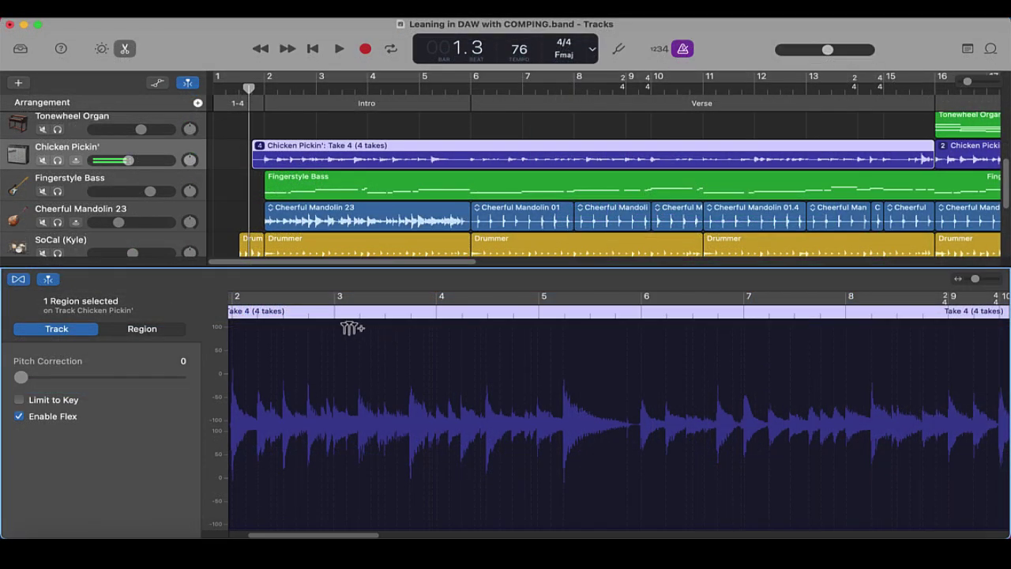
Select all regions of the Chicken Pickin' track and set their Time Quantize to 1/16 Note.
{"action": "left_click", "coordinate": [142, 330]}
{"action": "left_click", "coordinate": [143, 150]}
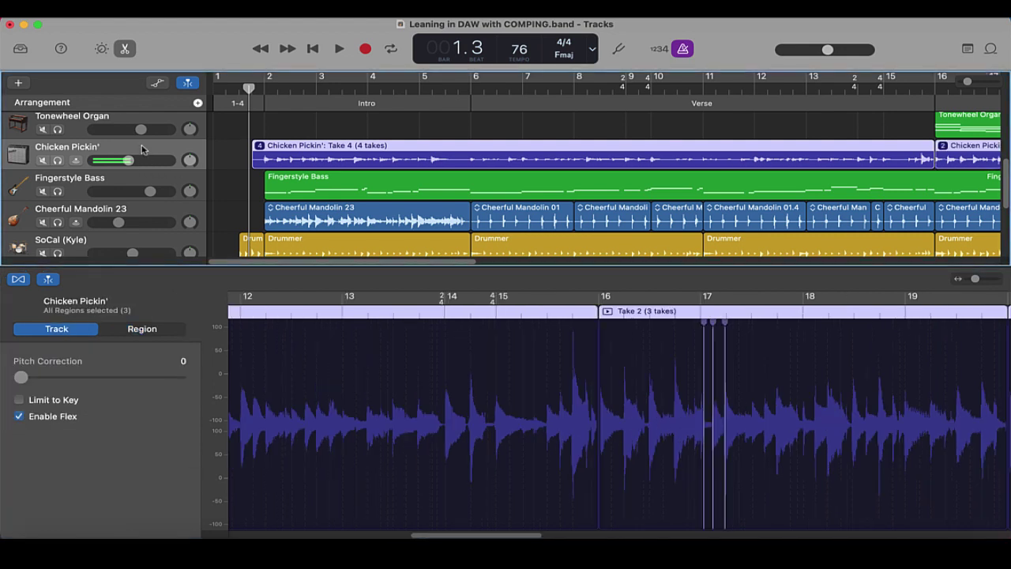
{"action": "left_click", "coordinate": [139, 329]}
{"action": "left_click", "coordinate": [72, 421]}
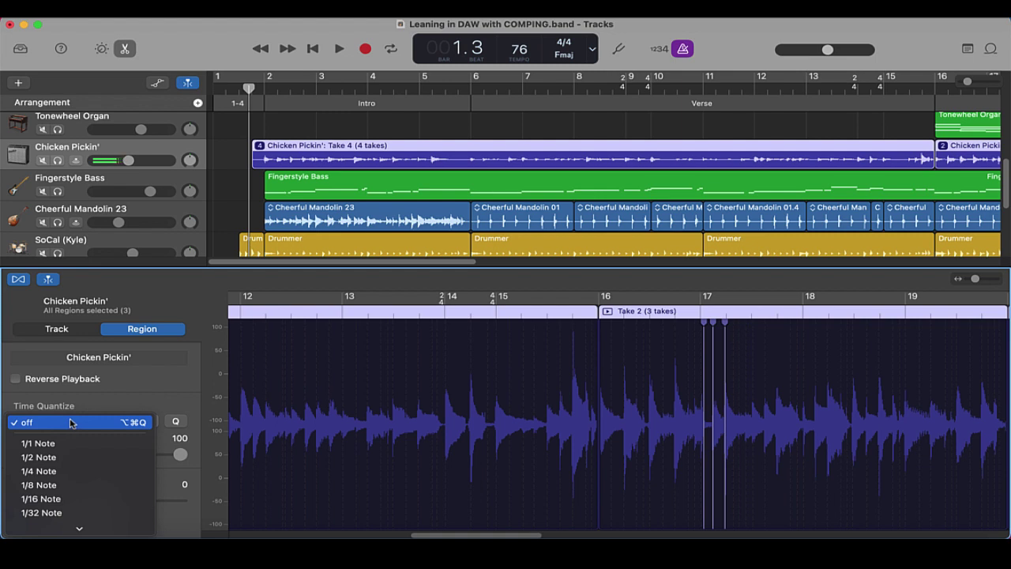
{"action": "left_click", "coordinate": [75, 499]}
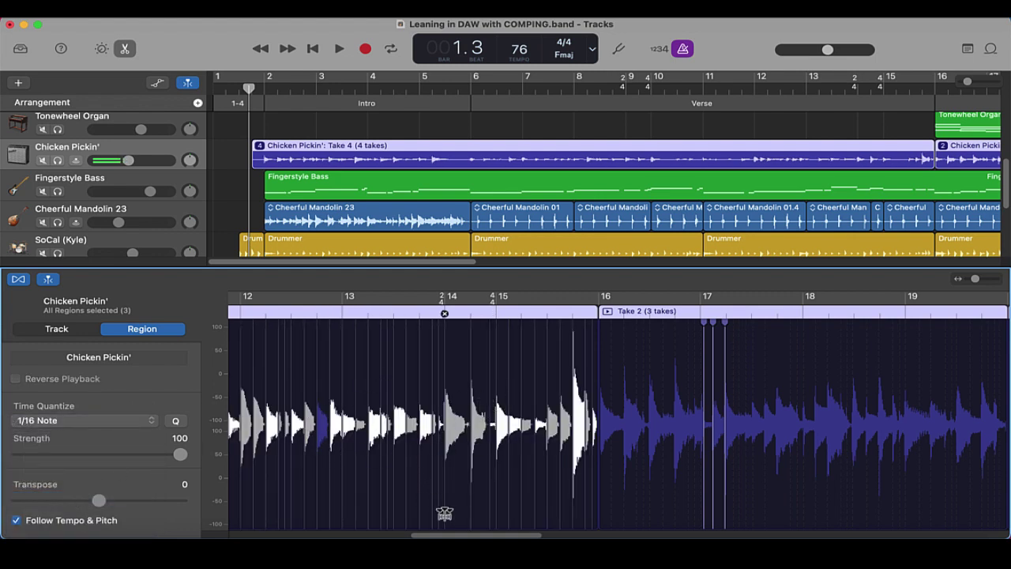
Audition Take 4 of the Chicken Pickin' track from its start to hear the quantized timing.
{"action": "left_click_drag", "start_coordinate": [452, 536], "coordinate": [263, 532]}
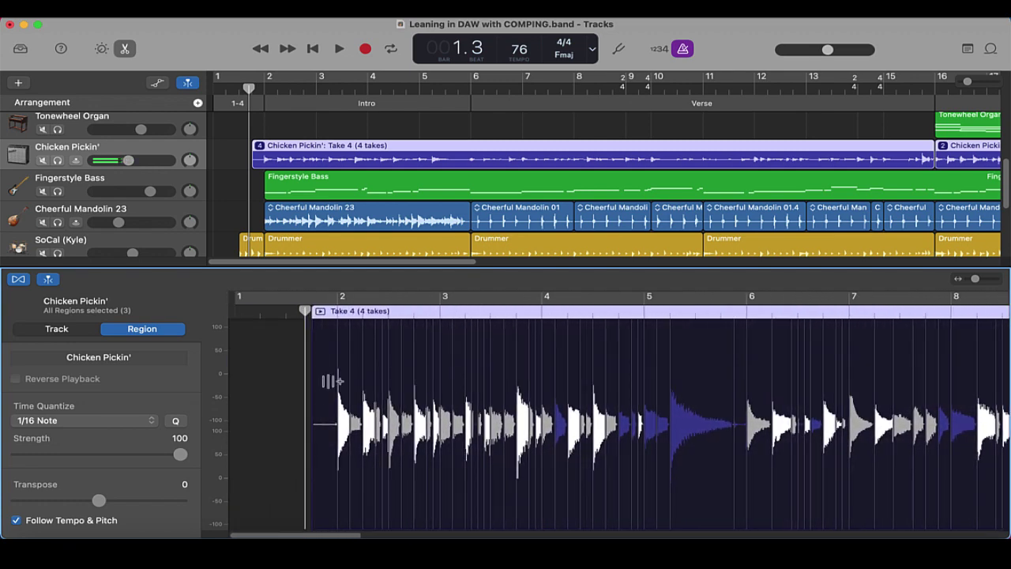
{"action": "left_click", "coordinate": [321, 313]}
{"action": "key", "text": "c"}
{"action": "key", "text": "space"}
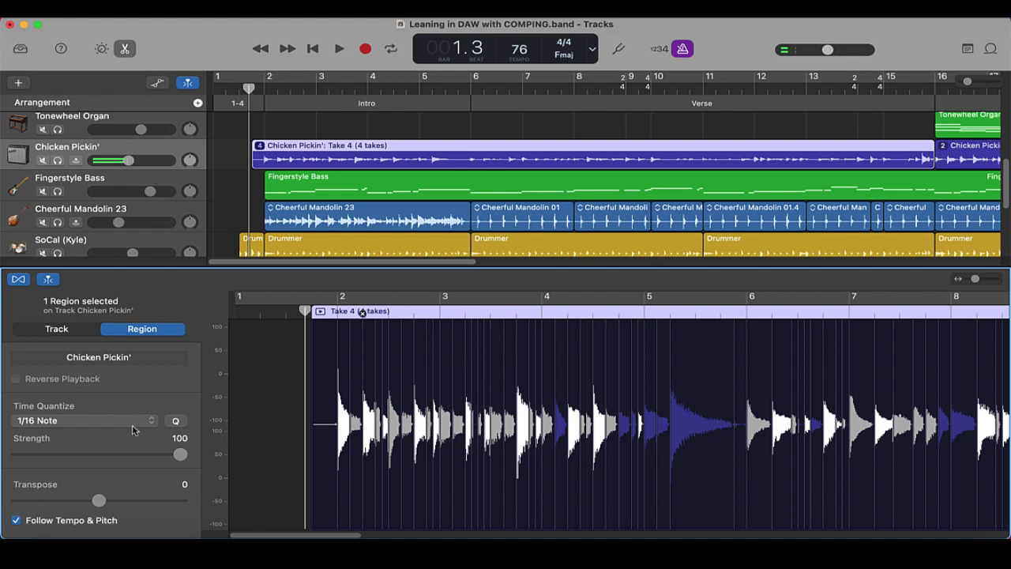
Turn off Time Quantize for Take 4 of the Chicken Pickin' track and audition the region with its original timing.
{"action": "left_click", "coordinate": [108, 423]}
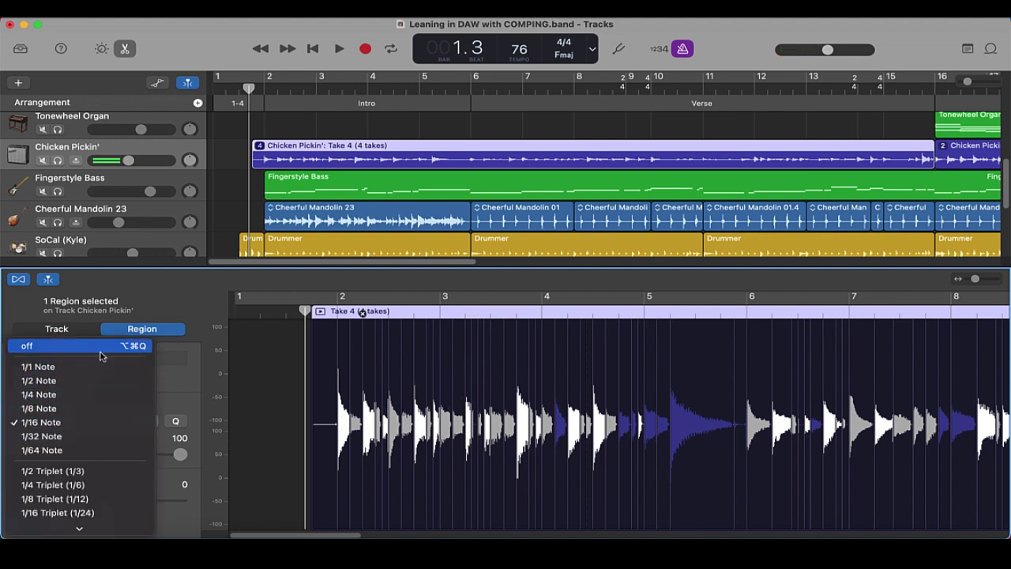
{"action": "left_click", "coordinate": [127, 345]}
{"action": "key", "text": "c"}
{"action": "key", "text": "s"}
{"action": "key", "text": "space"}
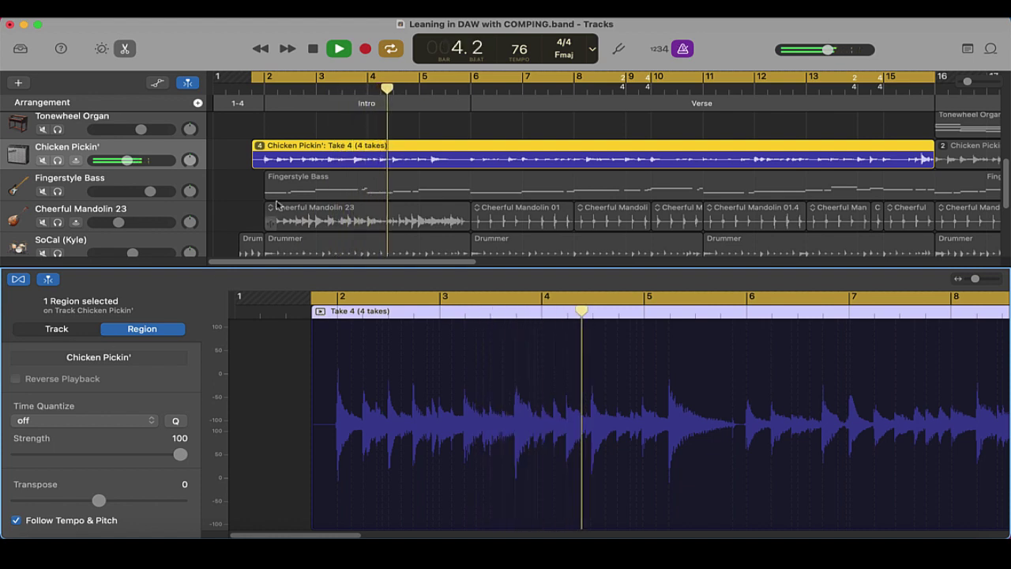
{"action": "key", "text": "c"}
{"action": "key", "text": "space"}
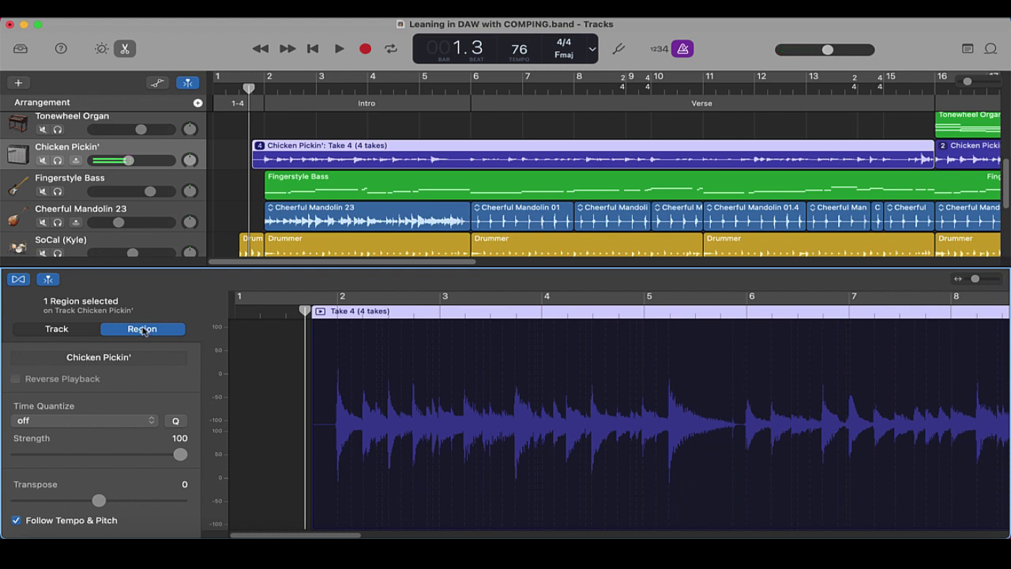
{"action": "left_click", "coordinate": [57, 328]}
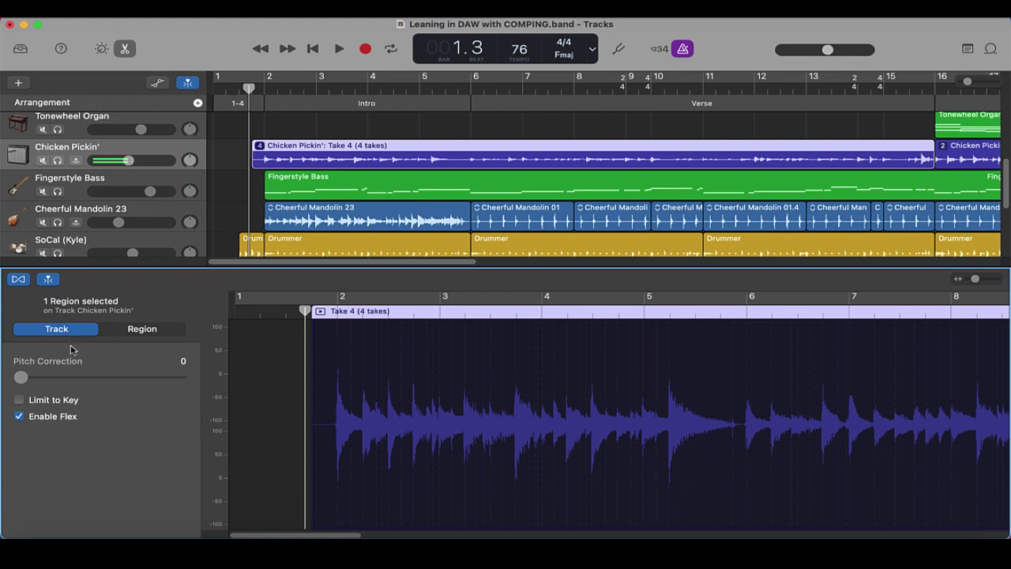